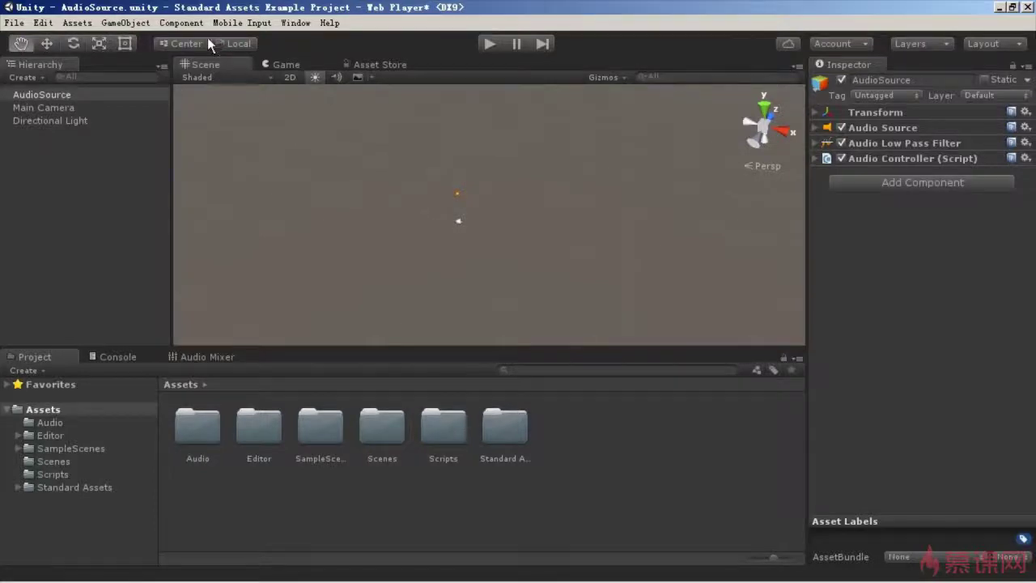
# With AudioSource selected, show the Audio submenu of the Component menu
pyautogui.click(181, 23)
pyautogui.moveTo(203, 127)
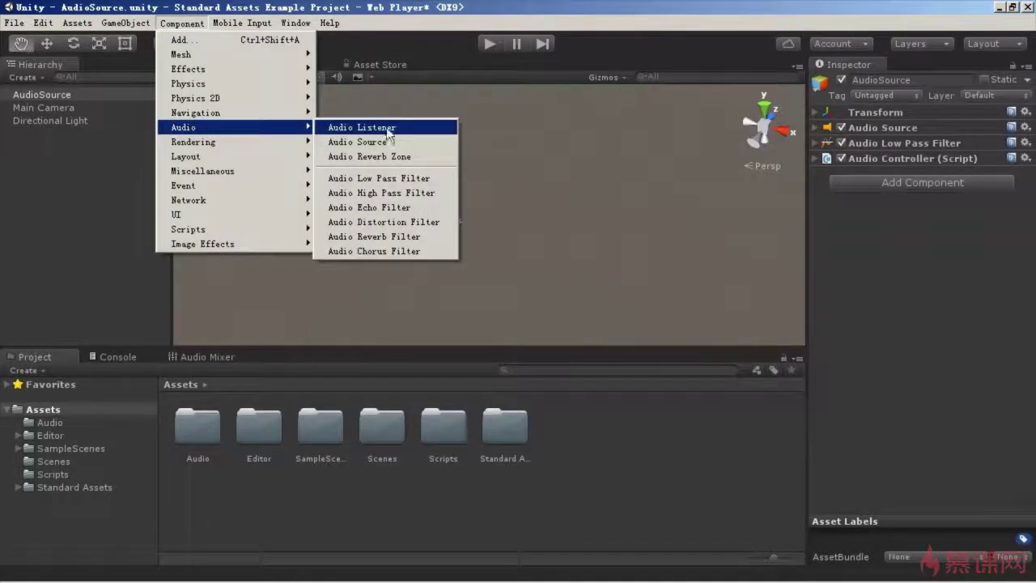
# Add an Audio Reverb Zone to AudioSource and point out its Min Distance 10 and Max Distance 15
pyautogui.click(418, 159)
pyautogui.click(850, 189)
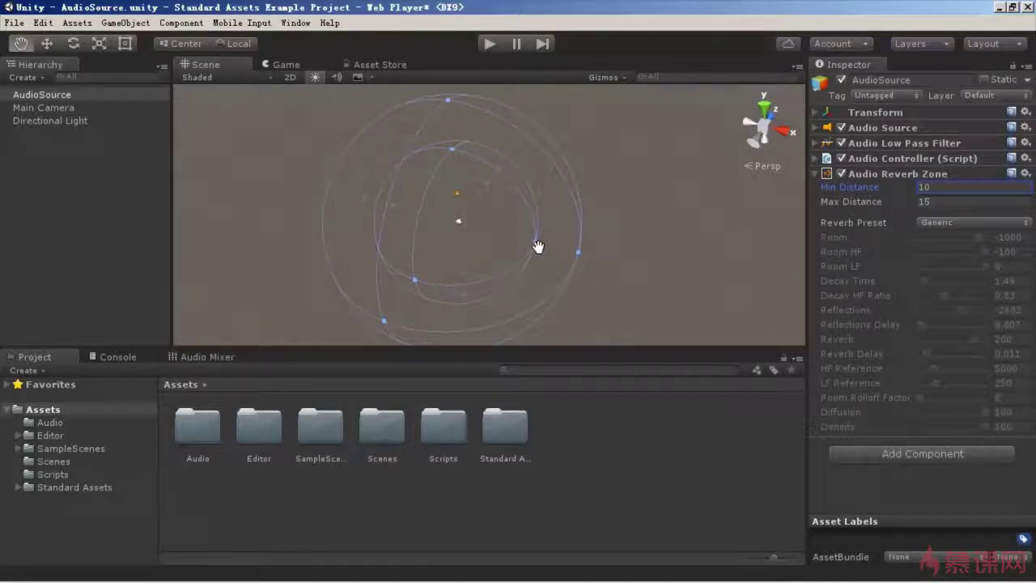
pyautogui.click(833, 201)
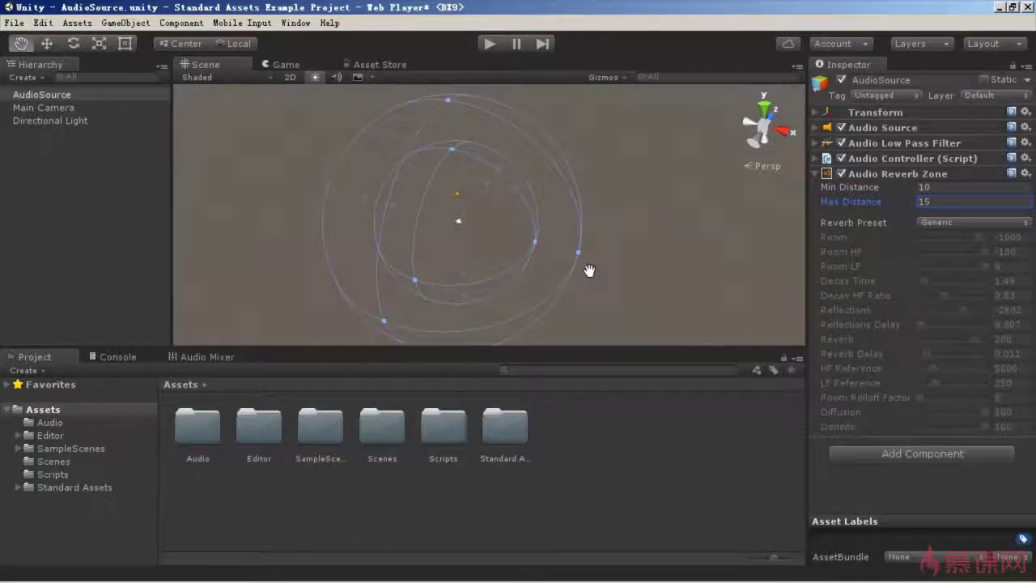
pyautogui.click(846, 190)
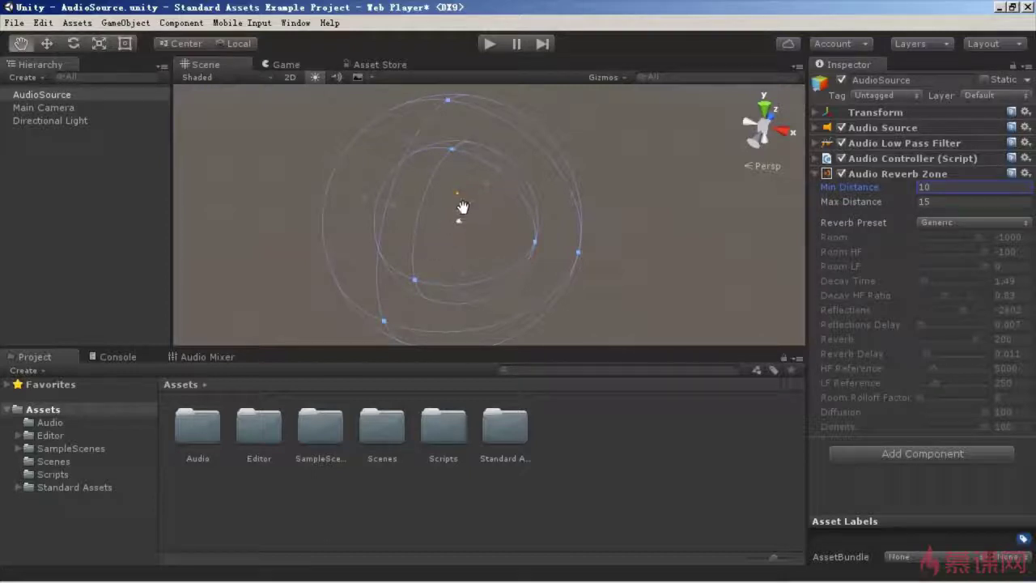
# Switch the reverb zone's preset to User, exposing Room -1000, Decay Time 1.49 and Reverb 200
pyautogui.click(915, 221)
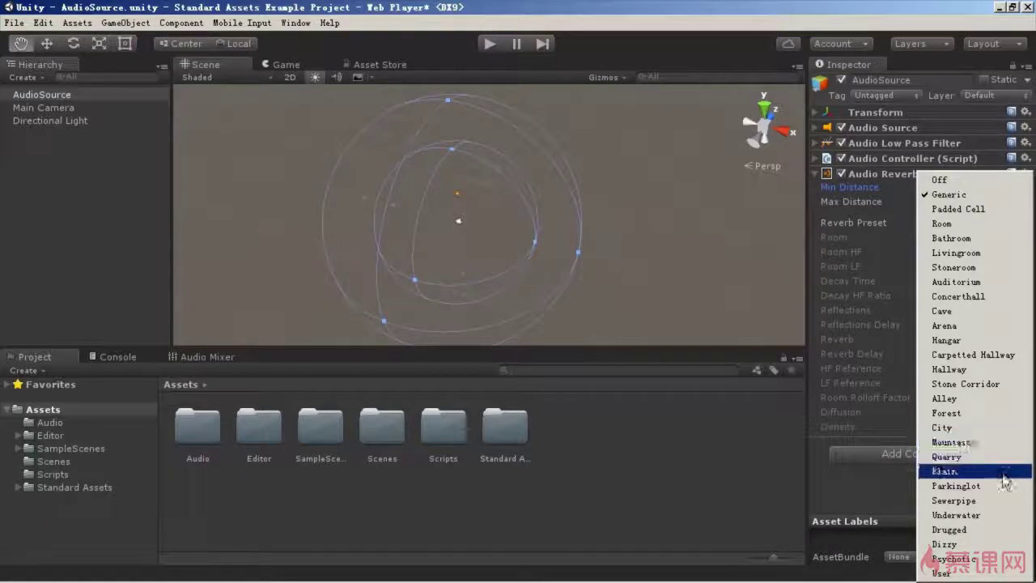
pyautogui.click(941, 573)
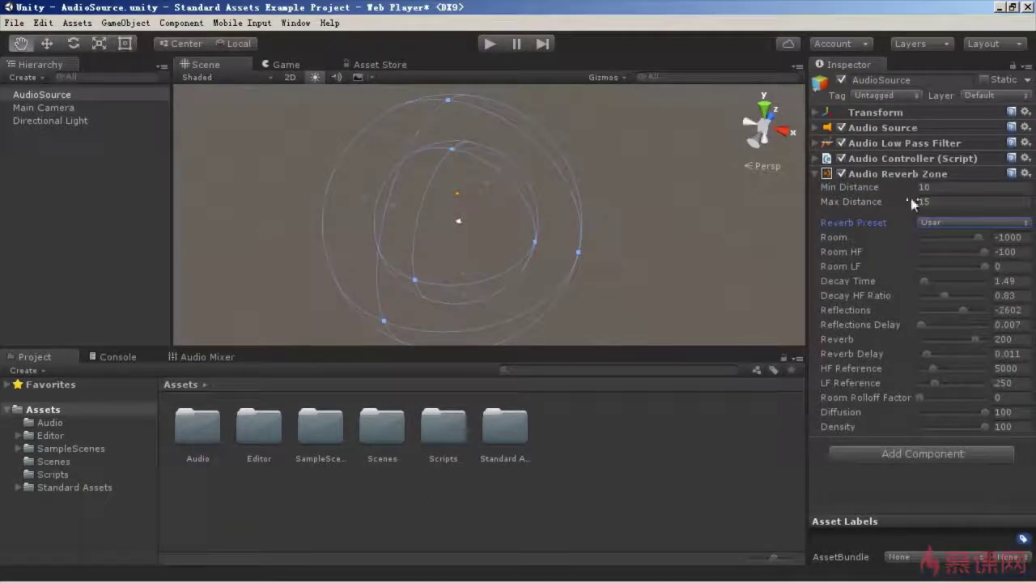
pyautogui.click(942, 228)
pyautogui.press('Escape')
# Remove the Audio Reverb Zone component from AudioSource
pyautogui.rightClick(888, 174)
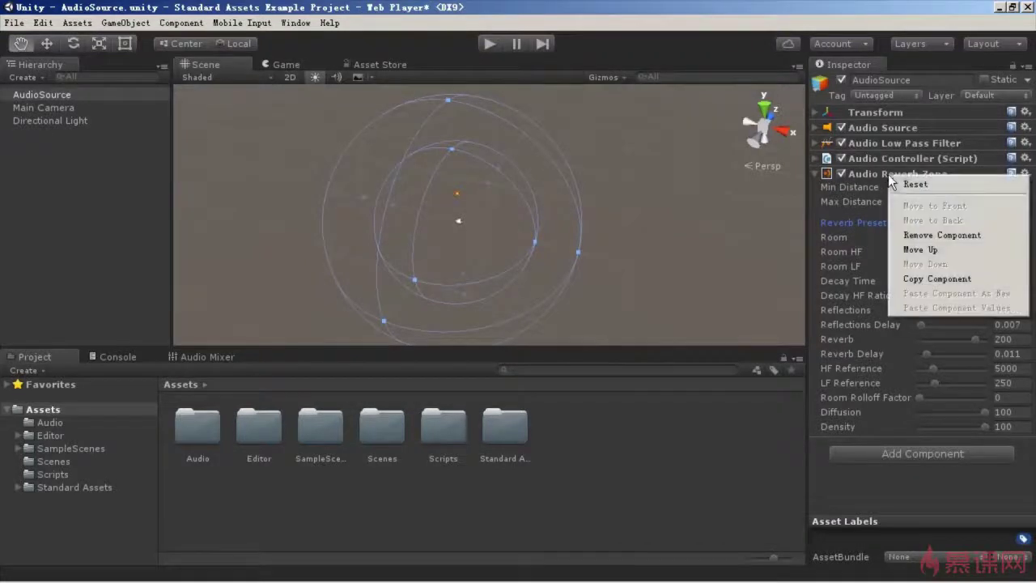
pyautogui.click(943, 235)
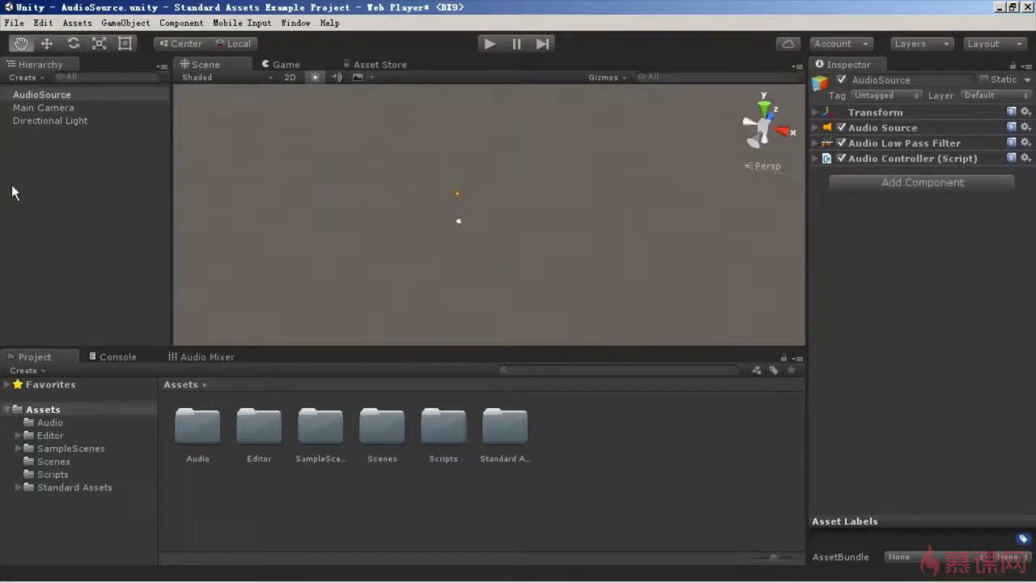
pyautogui.click(56, 170)
# Create a new 3D Plane and reset its Transform to the origin
pyautogui.rightClick(49, 173)
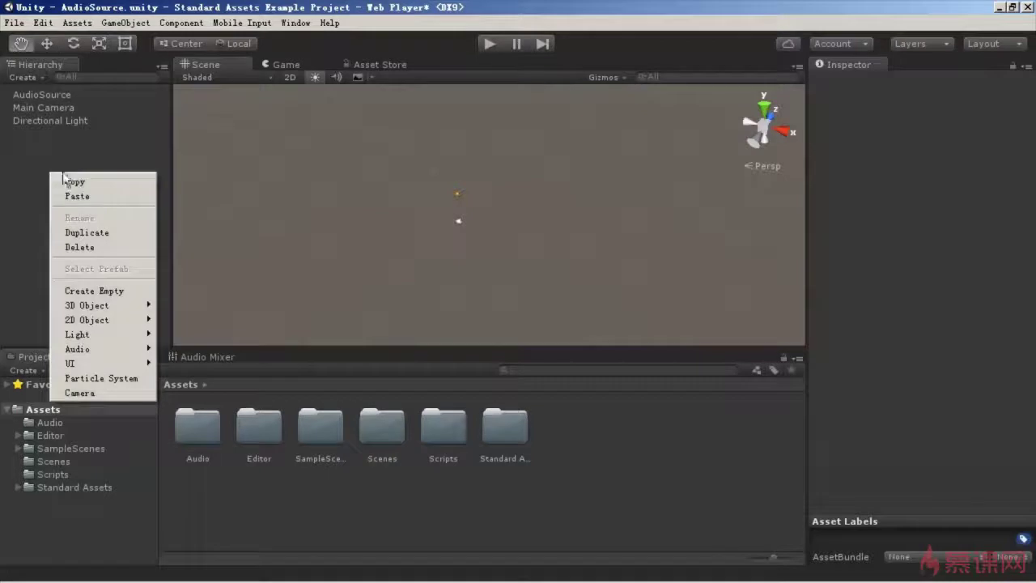
pyautogui.moveTo(80, 305)
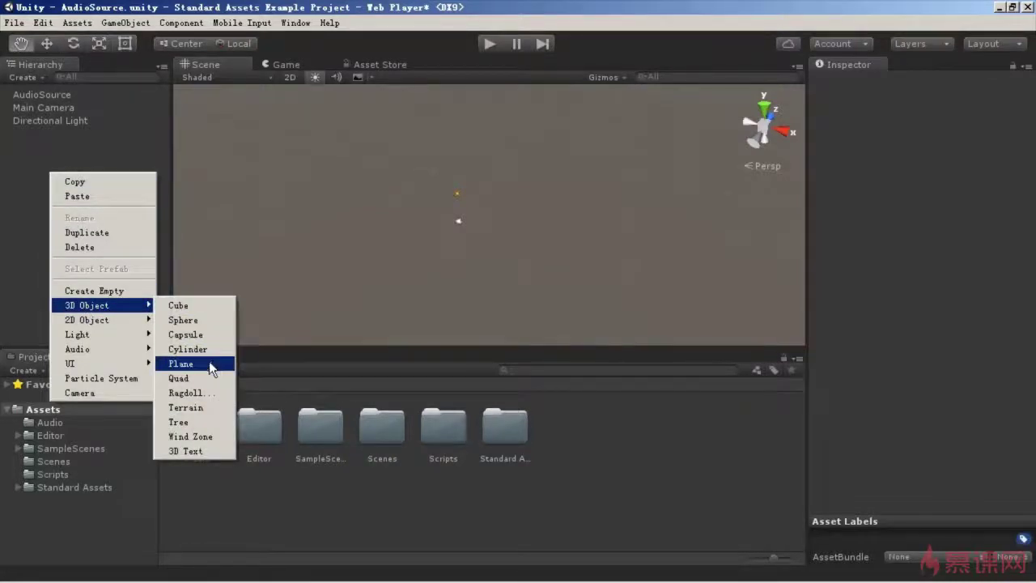
pyautogui.click(212, 368)
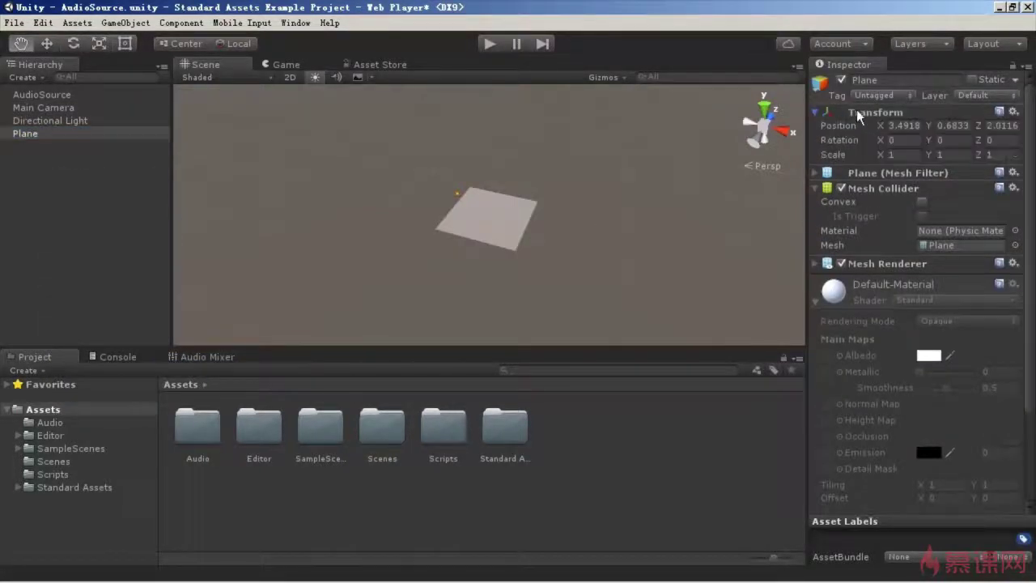
pyautogui.click(1013, 112)
pyautogui.click(981, 129)
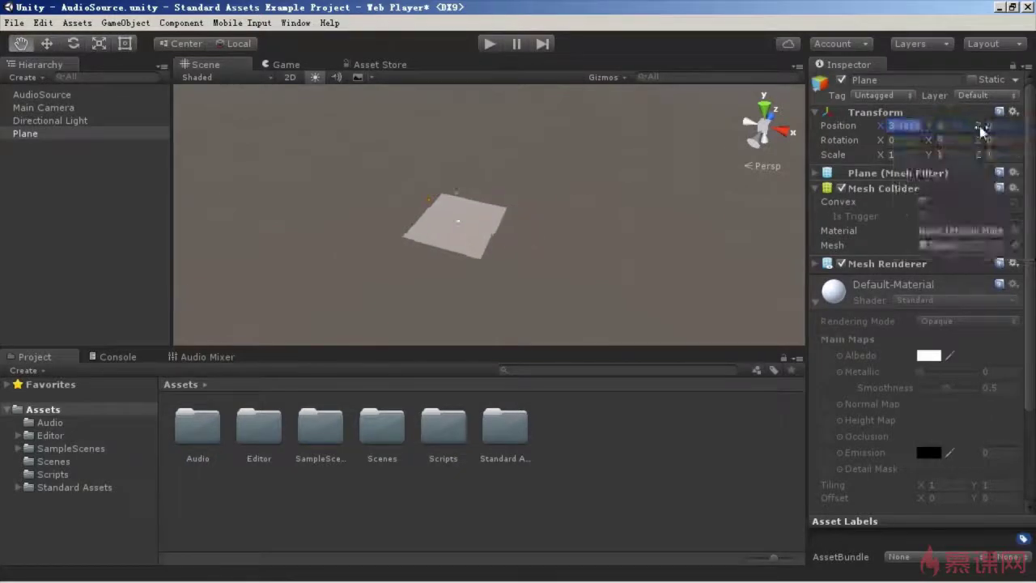
pyautogui.click(1013, 112)
# Scale the Plane to 5 × 1 × 5 to form a large floor
pyautogui.click(983, 129)
pyautogui.click(900, 155)
pyautogui.write('5')
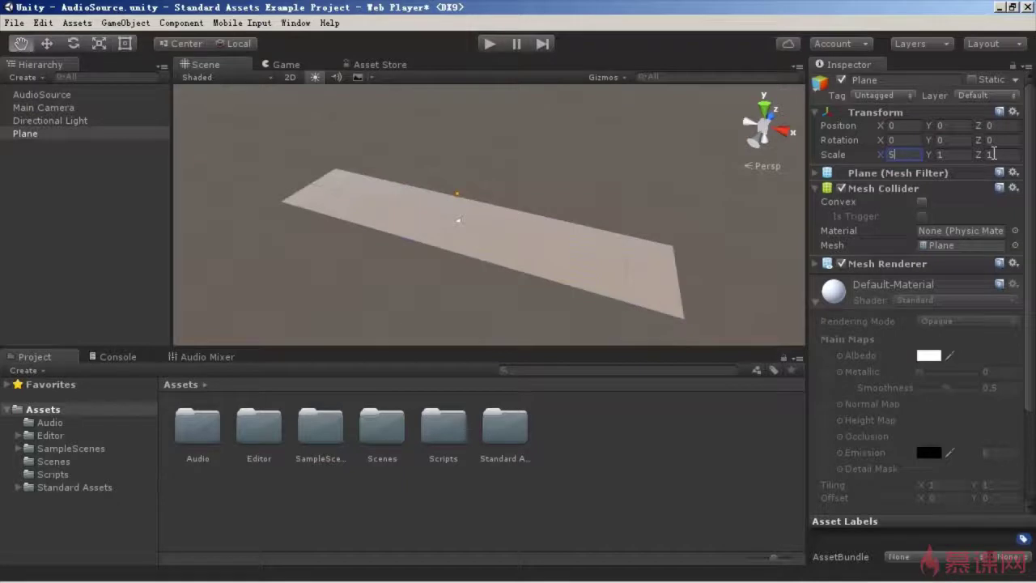
pyautogui.click(992, 154)
pyautogui.write('5')
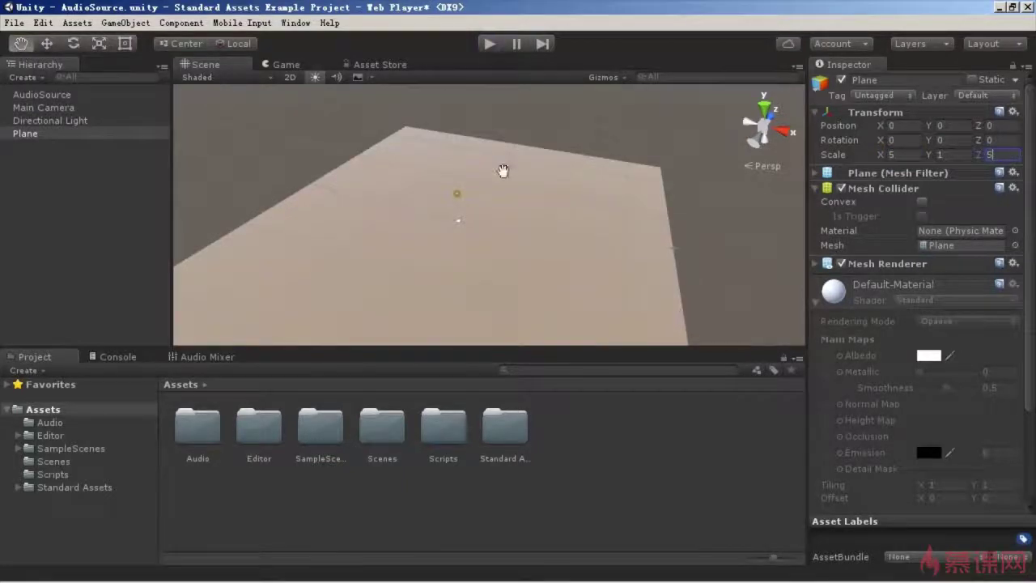
pyautogui.click(164, 214)
pyautogui.moveTo(486, 273)
pyautogui.keyDown('alt'); pyautogui.mouseDown()
pyautogui.moveTo(562, 240)
pyautogui.moveTo(174, 170)
pyautogui.mouseUp(); pyautogui.keyUp('alt')
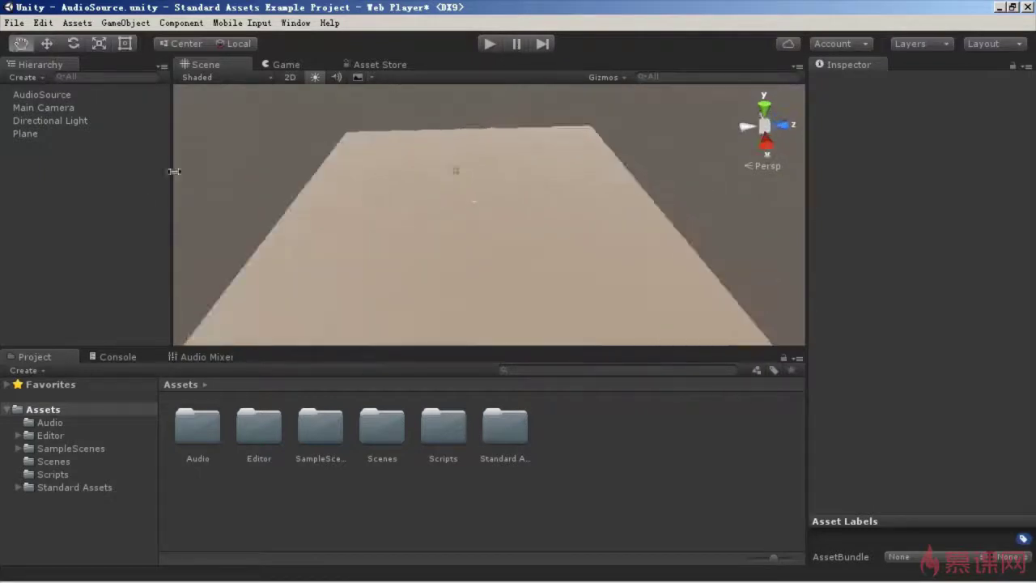
# Create a Cube, duplicate it, and move the copy to the hierarchy's top level
pyautogui.rightClick(56, 176)
pyautogui.moveTo(150, 308)
pyautogui.click(193, 311)
pyautogui.rightClick(24, 205)
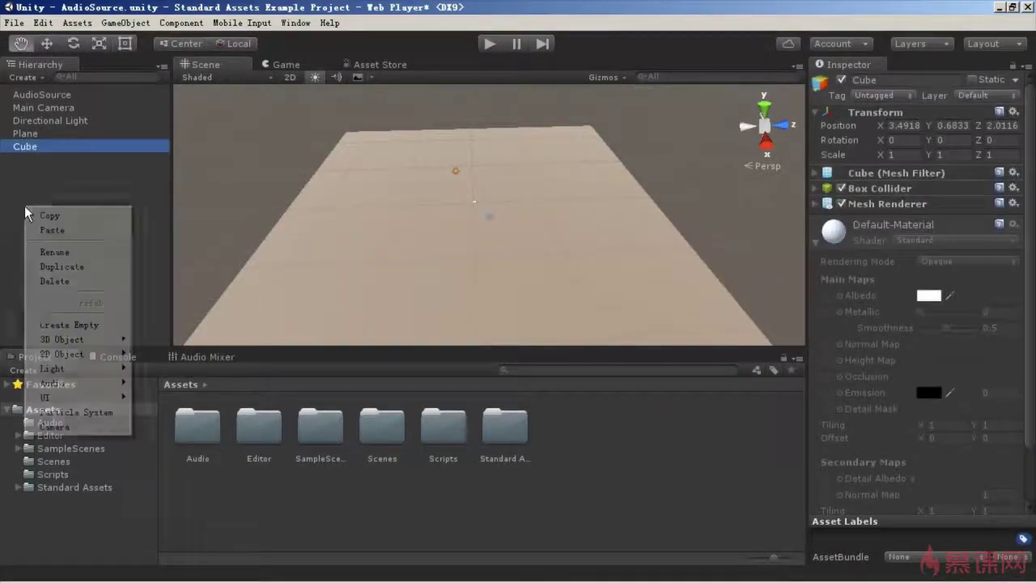
pyautogui.click(67, 283)
pyautogui.click(47, 161)
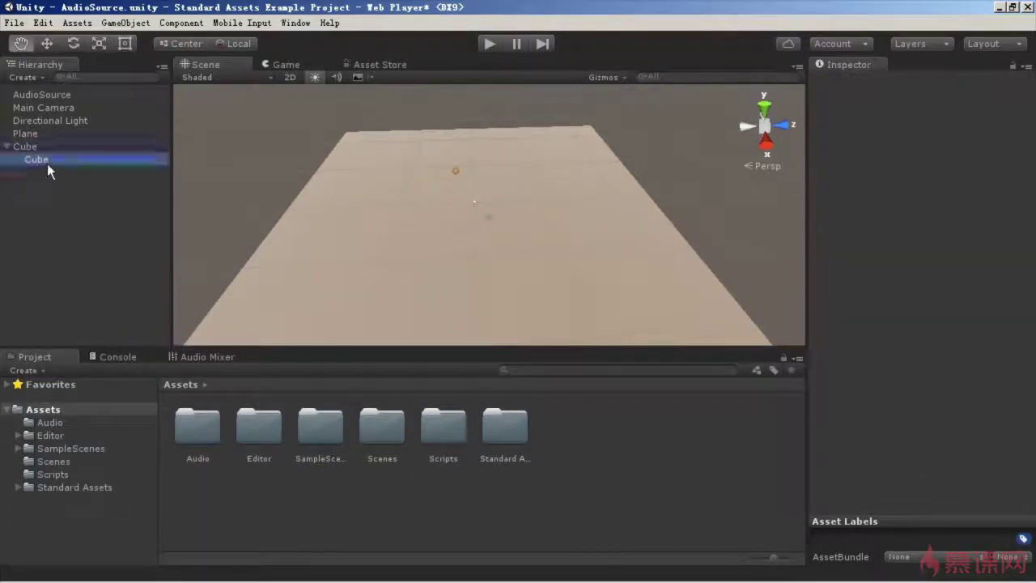
pyautogui.moveTo(50, 196); pyautogui.dragTo(32, 167)
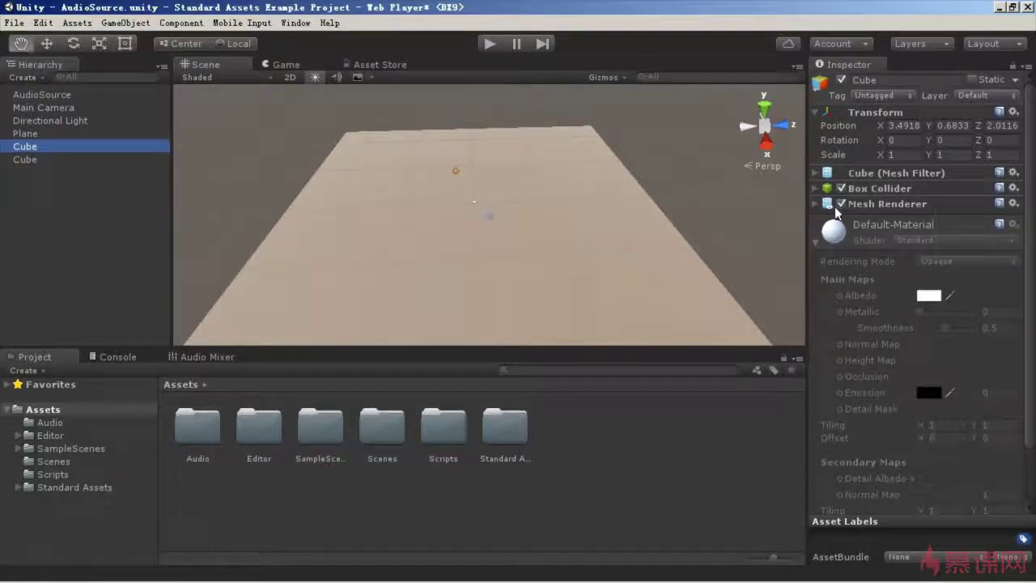
# Add an Audio Reverb Zone to the first Cube
pyautogui.click(174, 24)
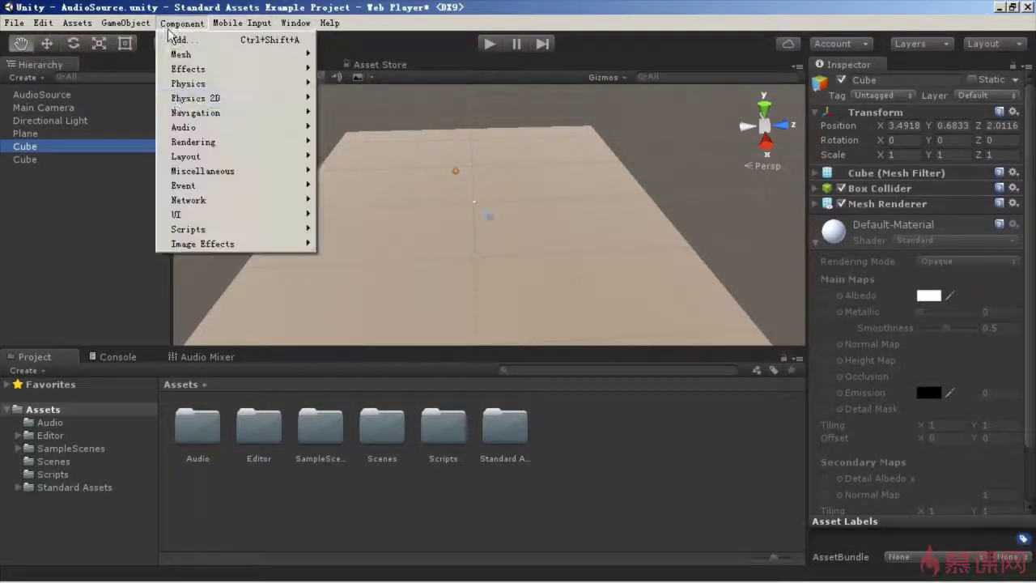
pyautogui.moveTo(187, 127)
pyautogui.click(396, 156)
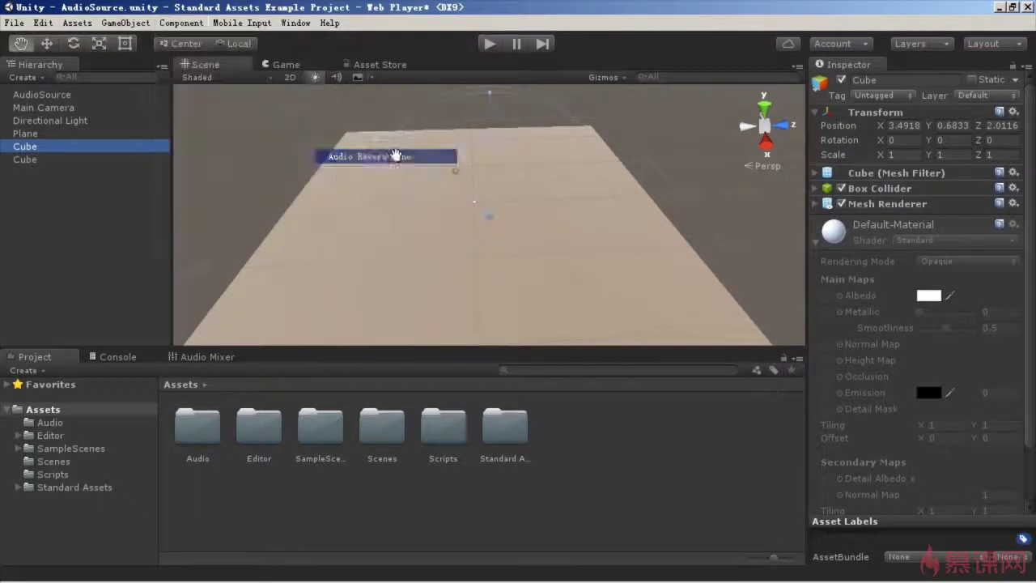
pyautogui.keyDown('alt'); pyautogui.moveTo(609, 225); pyautogui.dragTo(805, 227); pyautogui.keyUp('alt')
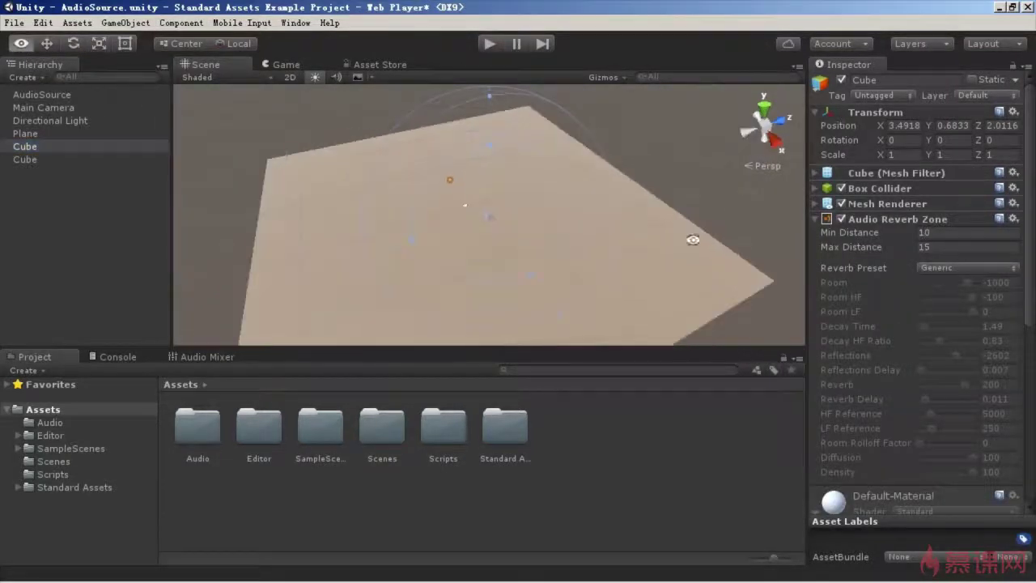
# Move the first Cube to X 10 and set its reverb zone distances to 5 and 10
pyautogui.click(1012, 114)
pyautogui.click(903, 127)
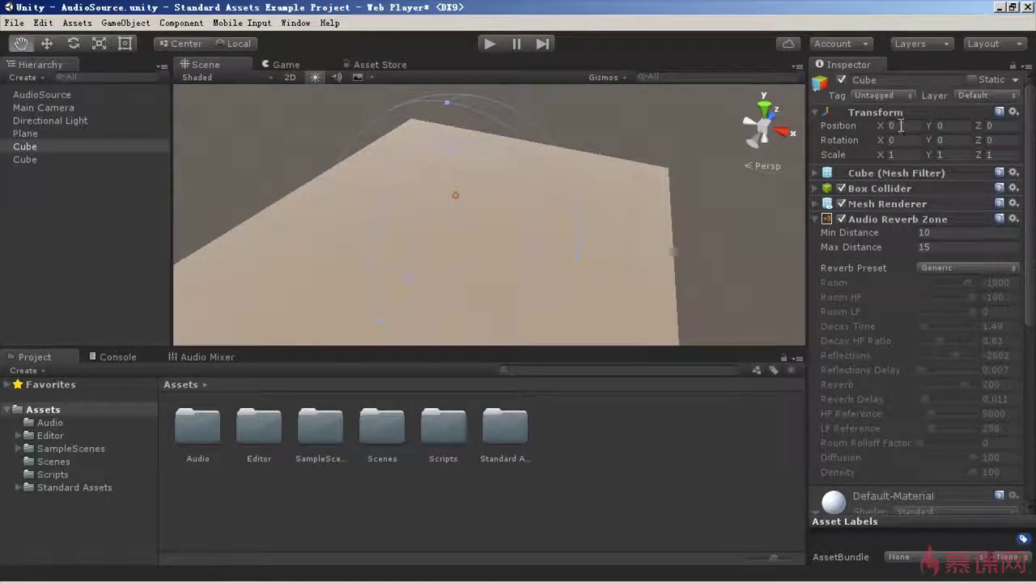
pyautogui.click(901, 126)
pyautogui.write('10')
pyautogui.click(947, 234)
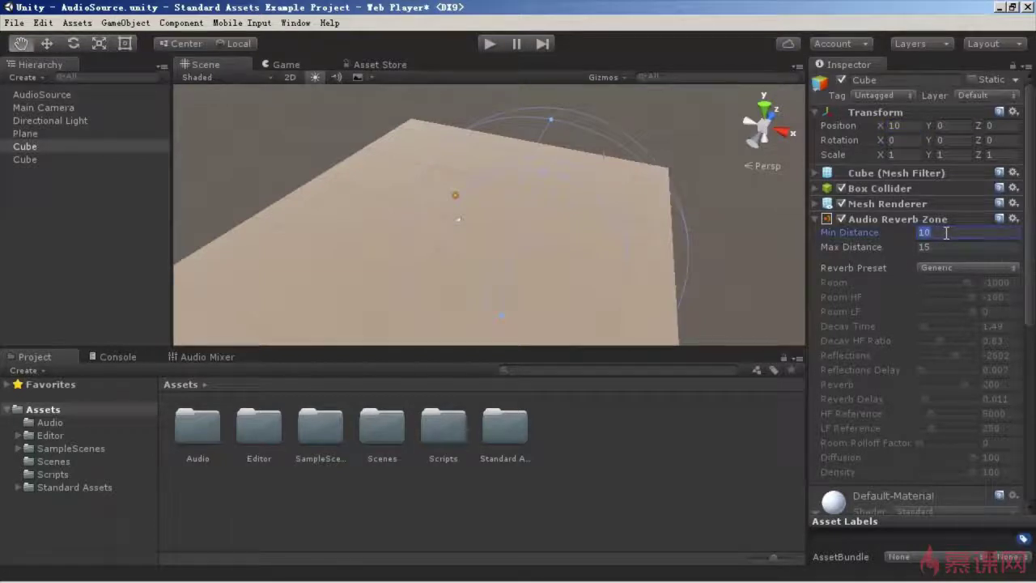
pyautogui.write('5')
pyautogui.click(944, 246)
pyautogui.write('10')
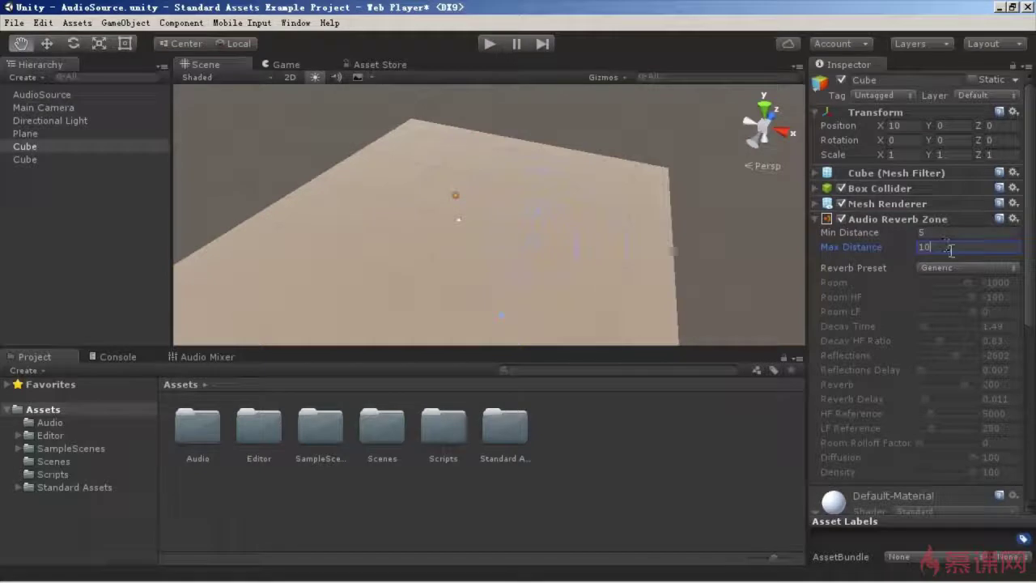
pyautogui.click(35, 161)
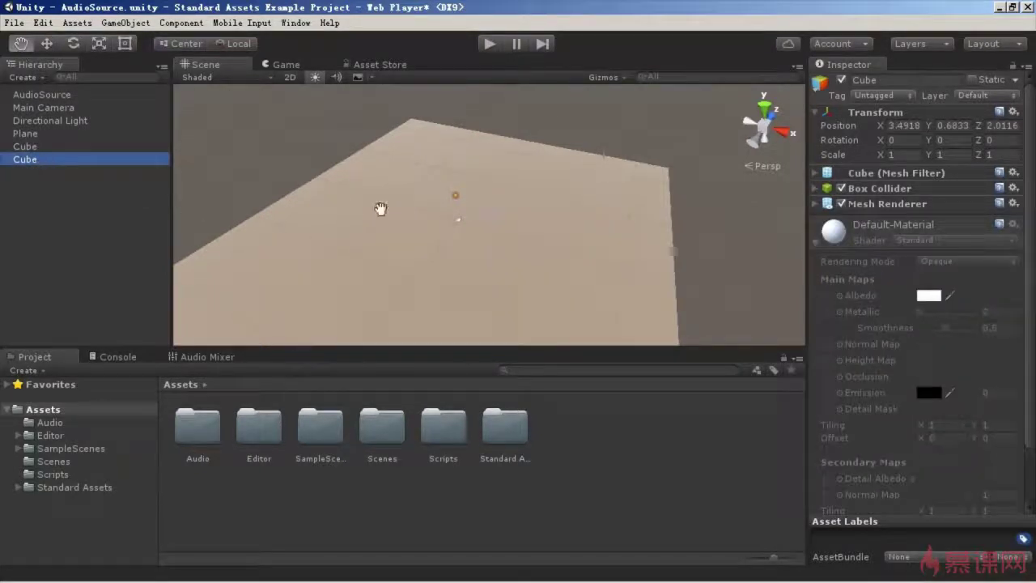
# Reset the second Cube's Transform and place it at -10, 0.5, 0
pyautogui.click(1013, 112)
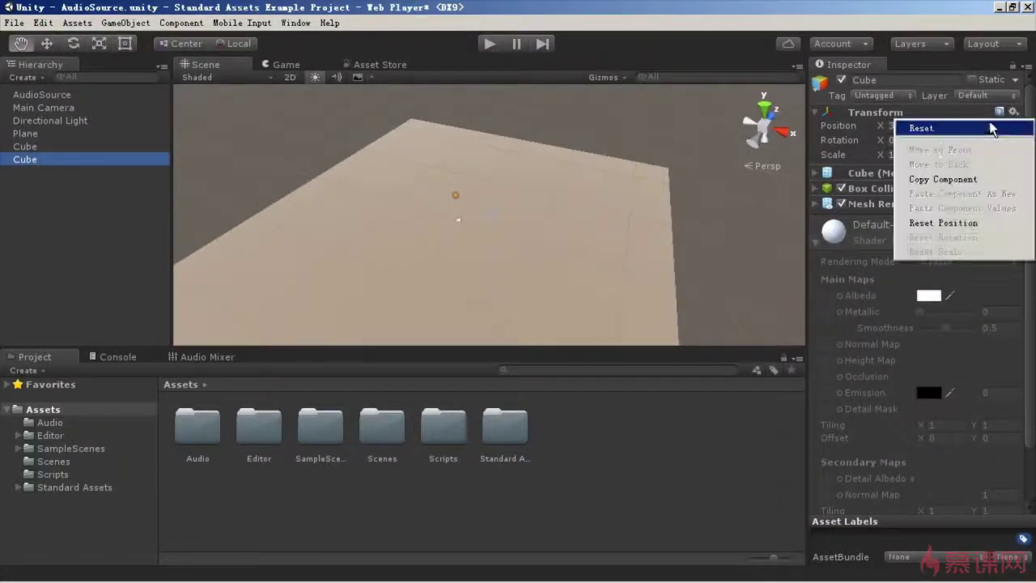
pyautogui.click(990, 128)
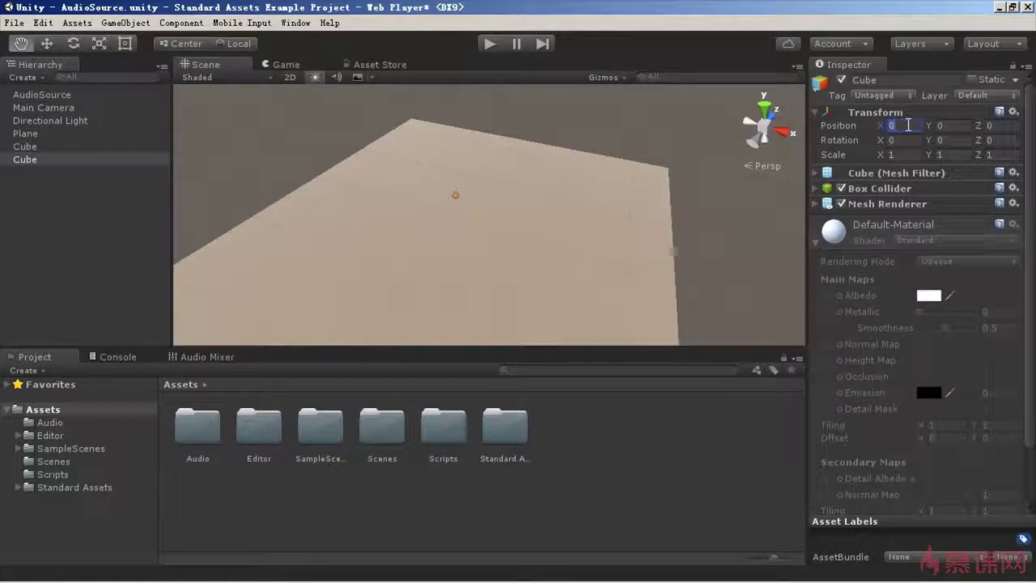
pyautogui.write('10')
pyautogui.click(953, 128)
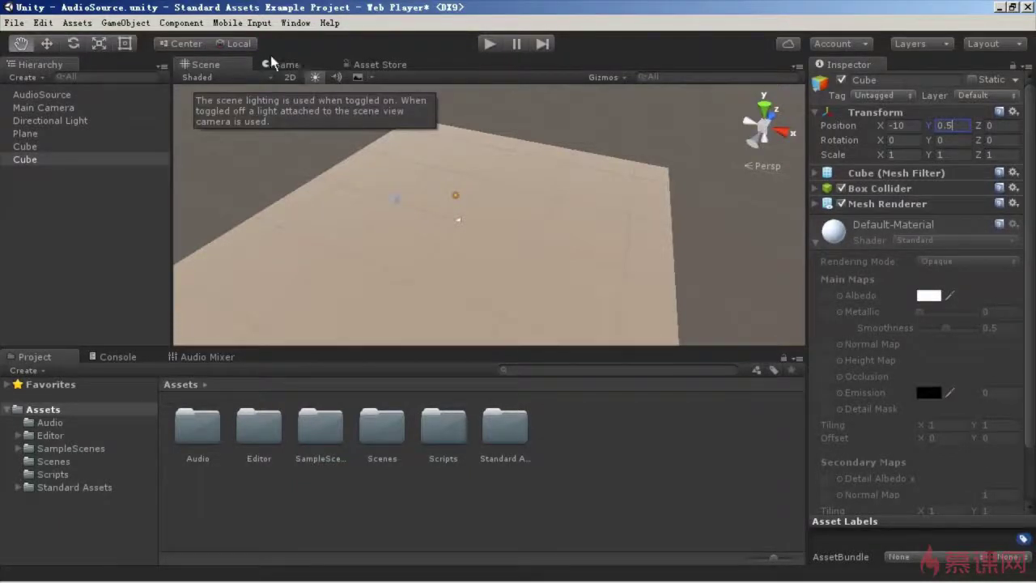
# Add an Audio Reverb Zone to the second Cube with Min Distance 5 and Max Distance 10
pyautogui.click(182, 22)
pyautogui.click(450, 132)
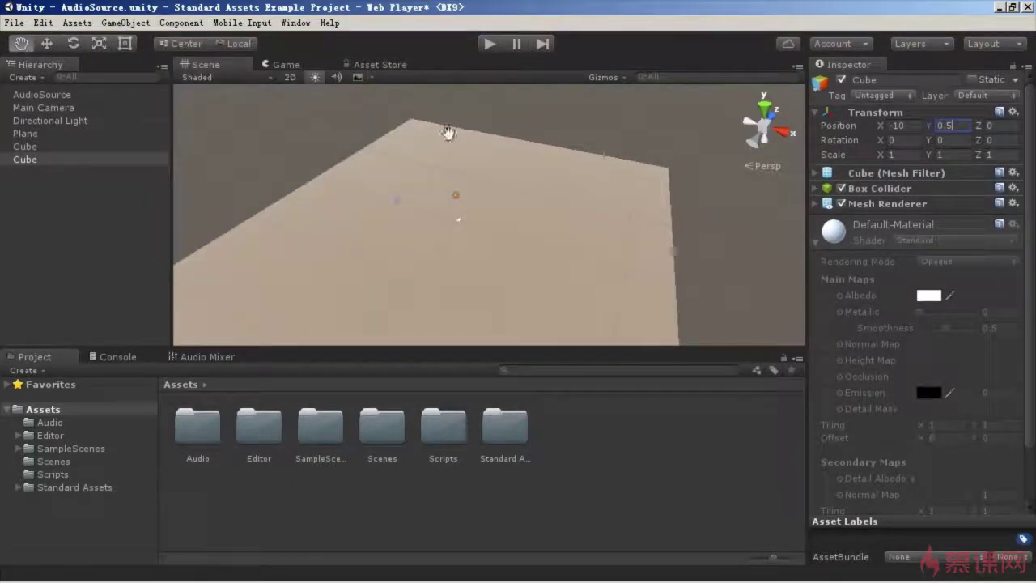
pyautogui.click(181, 24)
pyautogui.moveTo(174, 127)
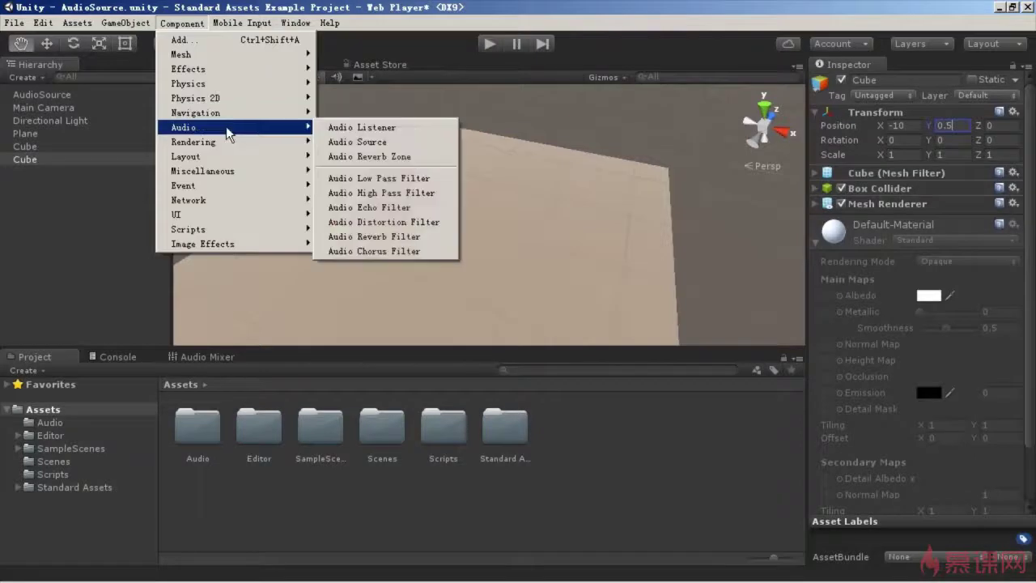
pyautogui.click(356, 156)
pyautogui.click(952, 233)
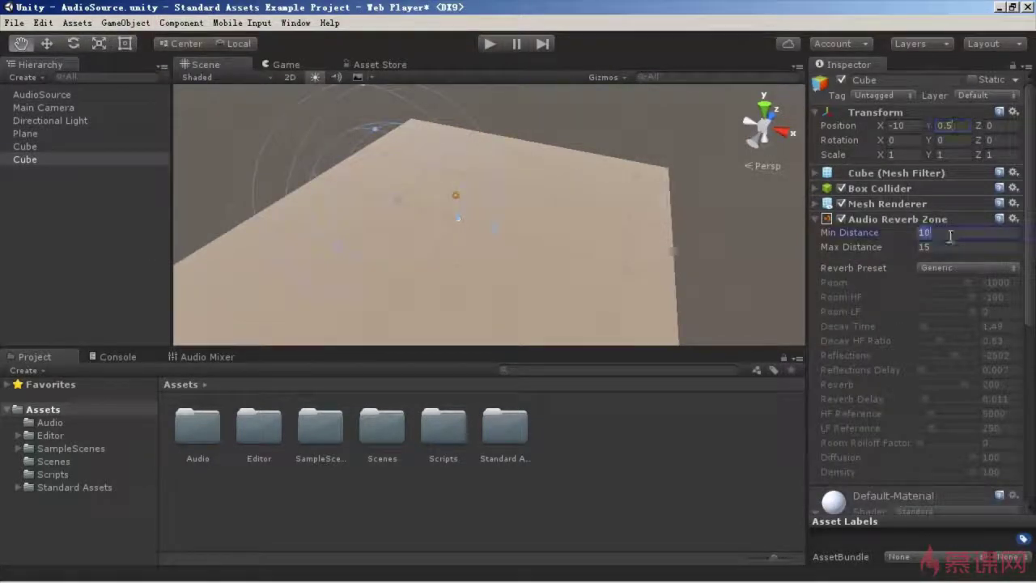
pyautogui.write('5')
pyautogui.click(952, 247)
# Set the second Cube's reverb preset to Cave
pyautogui.click(950, 268)
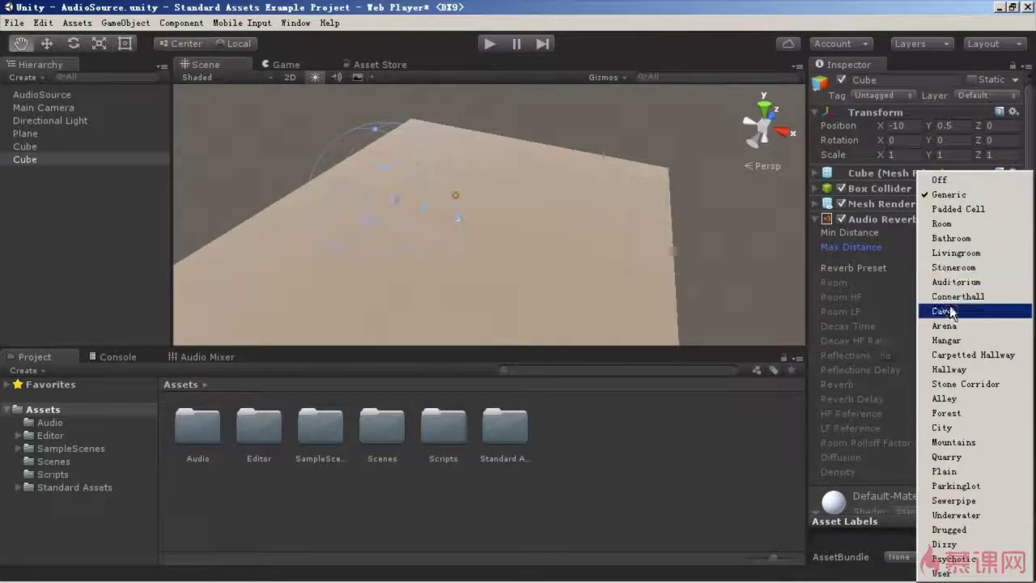
pyautogui.click(957, 308)
pyautogui.moveTo(473, 279)
pyautogui.mouseDown()
pyautogui.moveTo(449, 265)
pyautogui.moveTo(432, 273)
pyautogui.moveTo(532, 277)
pyautogui.mouseUp()
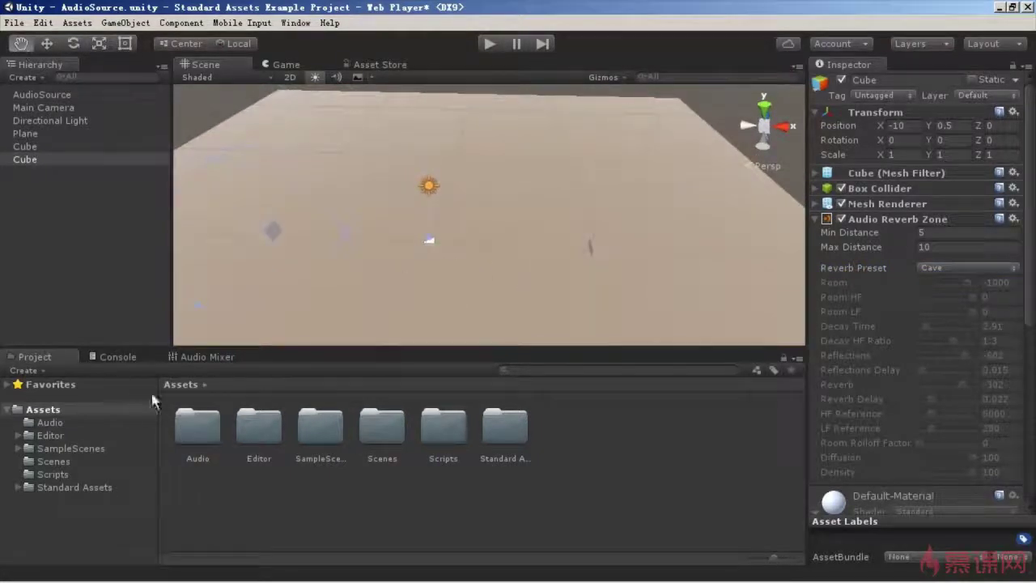
pyautogui.click(18, 449)
# Give the second Cube MauveSmooth, raise the first Cube to Y 0.5, and apply TealSmooth to it
pyautogui.click(62, 474)
pyautogui.moveTo(197, 426); pyautogui.dragTo(260, 225)
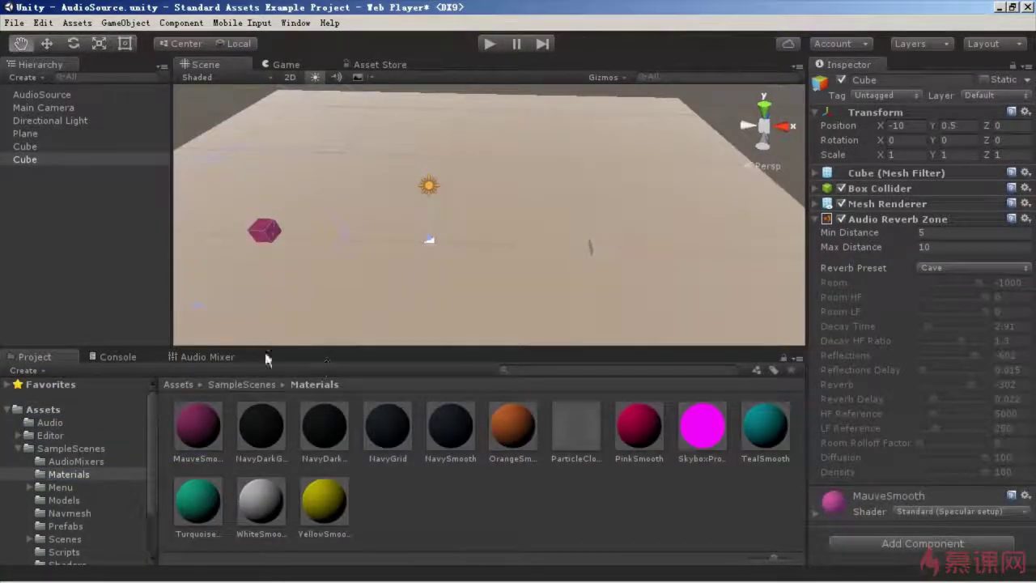
pyautogui.click(962, 126)
pyautogui.write('.5')
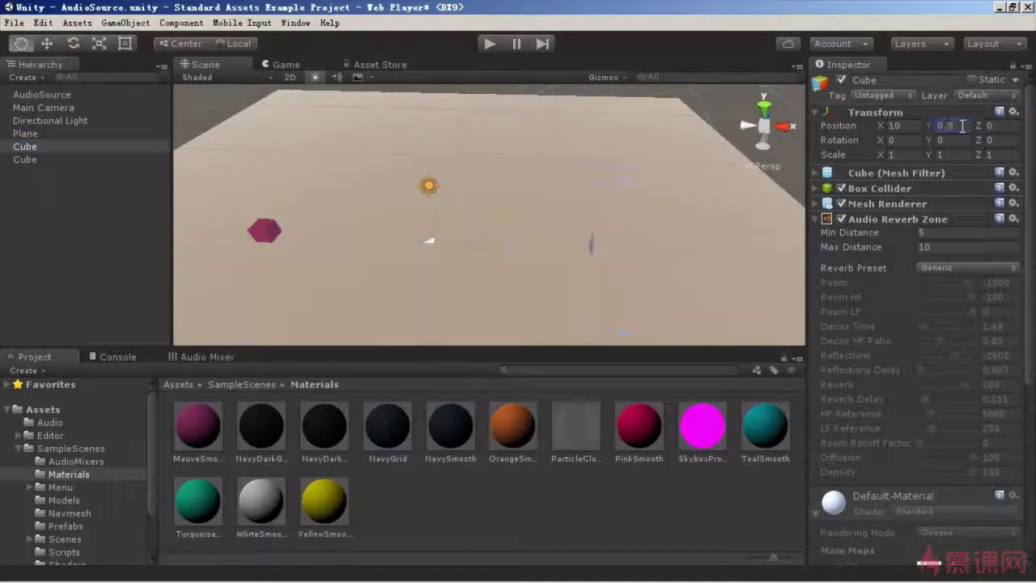
pyautogui.moveTo(747, 429); pyautogui.dragTo(597, 253)
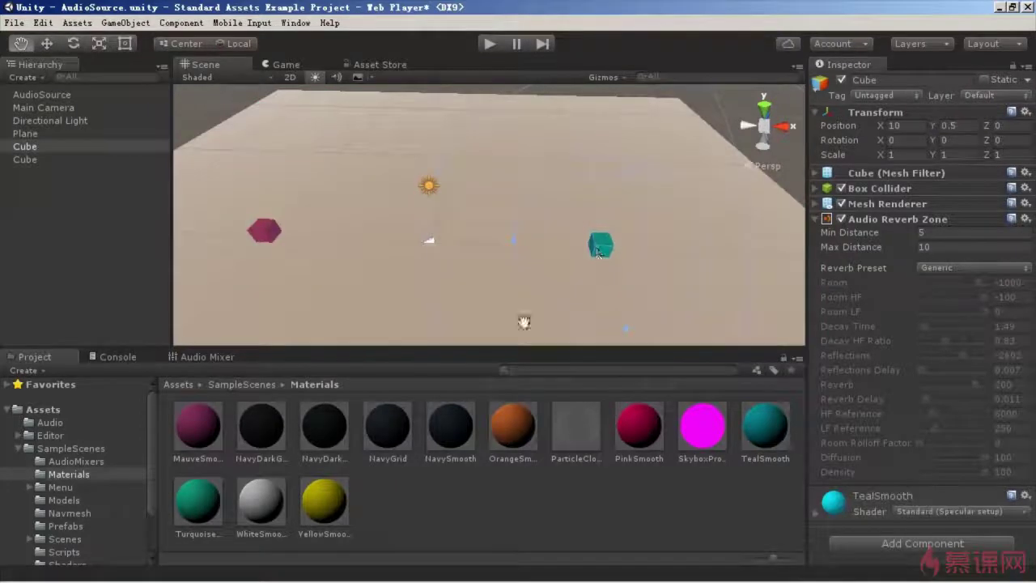
pyautogui.moveTo(490, 235)
pyautogui.keyDown('alt'); pyautogui.mouseDown()
pyautogui.moveTo(538, 218)
pyautogui.moveTo(448, 232)
pyautogui.moveTo(509, 210)
pyautogui.mouseUp(); pyautogui.keyUp('alt')
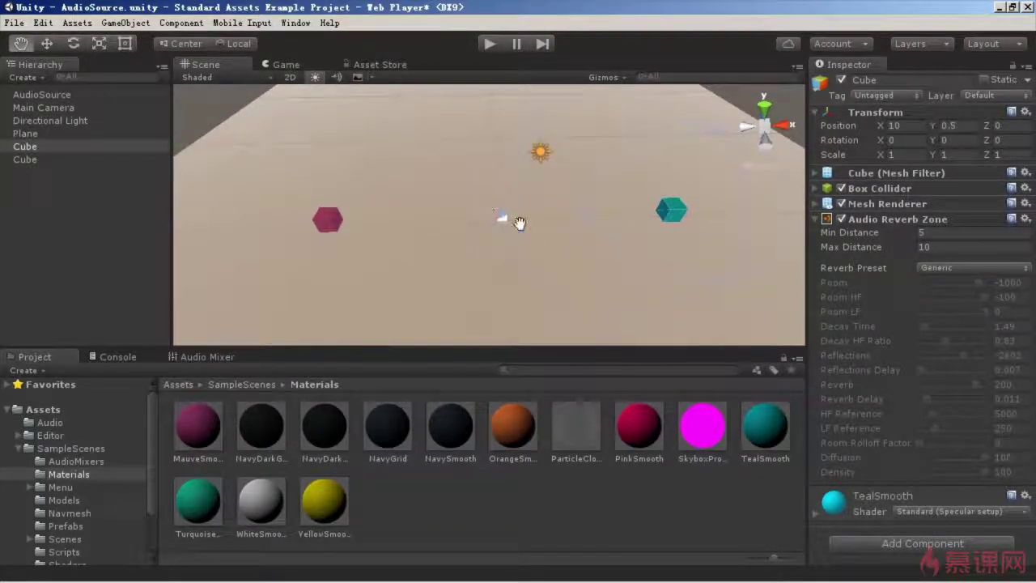
pyautogui.click(63, 158)
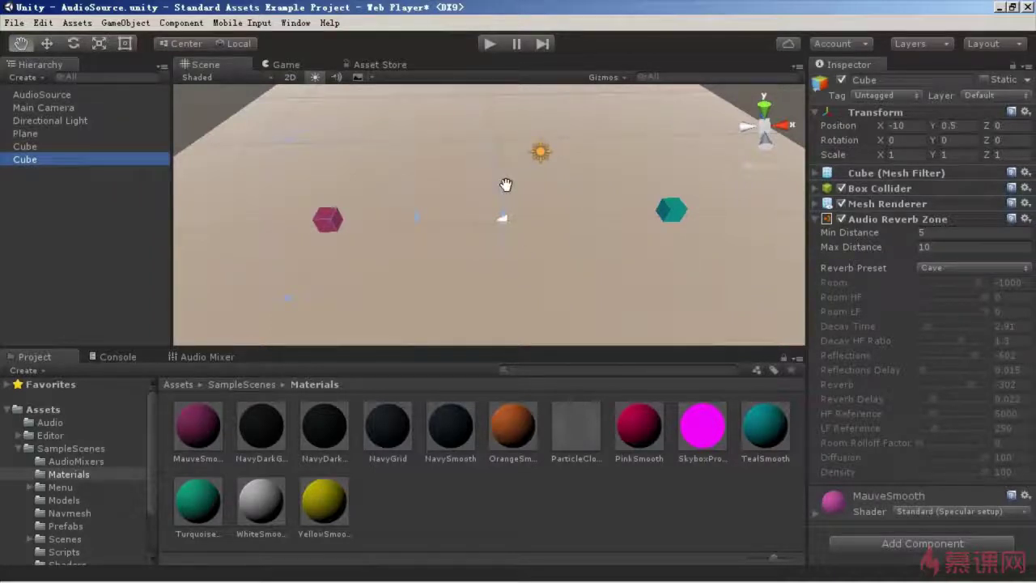
# Review both cubes' settings and enter Play mode
pyautogui.click(71, 147)
pyautogui.click(69, 159)
pyautogui.click(489, 43)
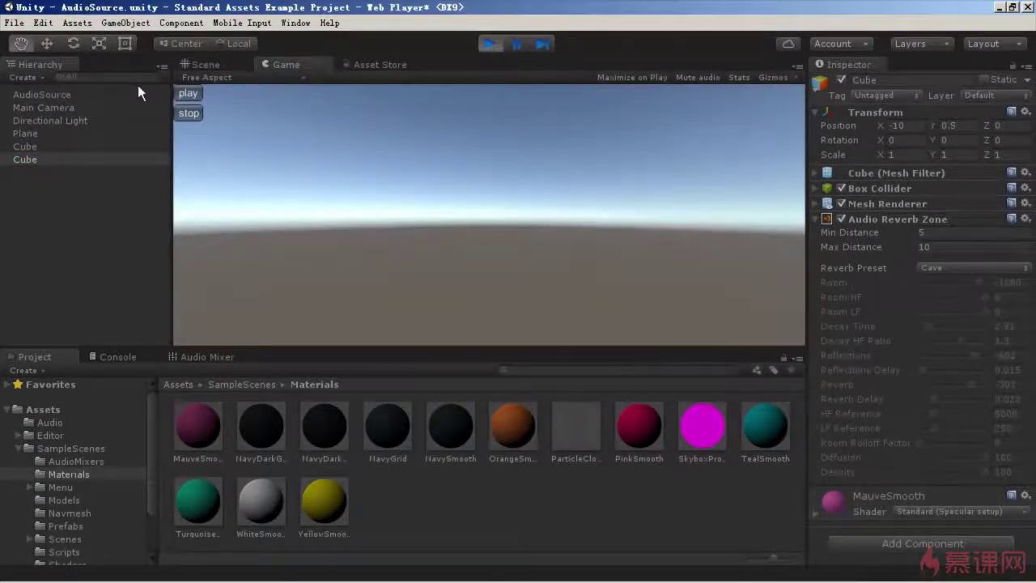
# Slide the Main Camera's Position X across both reverb zones, then stop Play mode
pyautogui.click(209, 62)
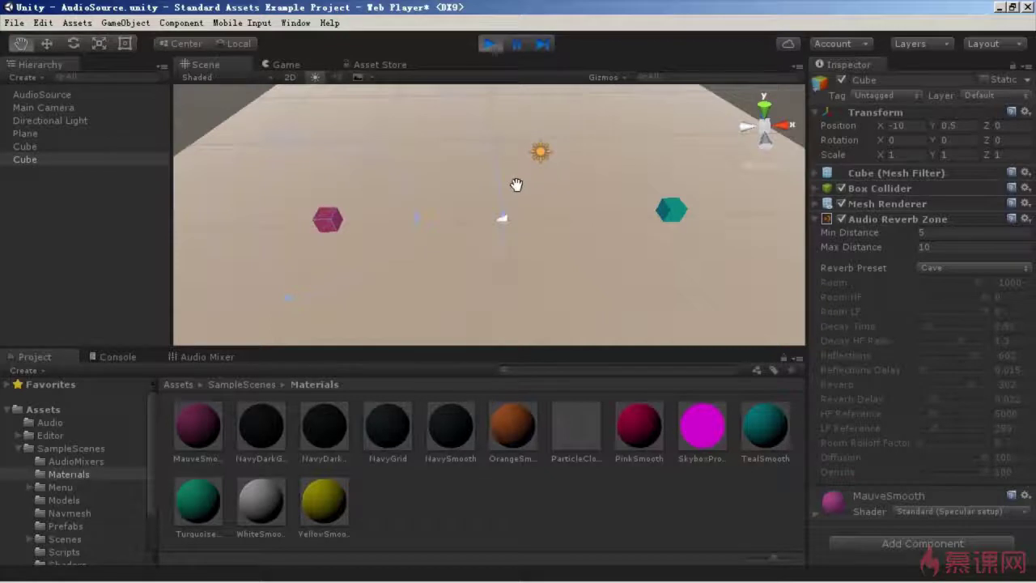
pyautogui.click(64, 107)
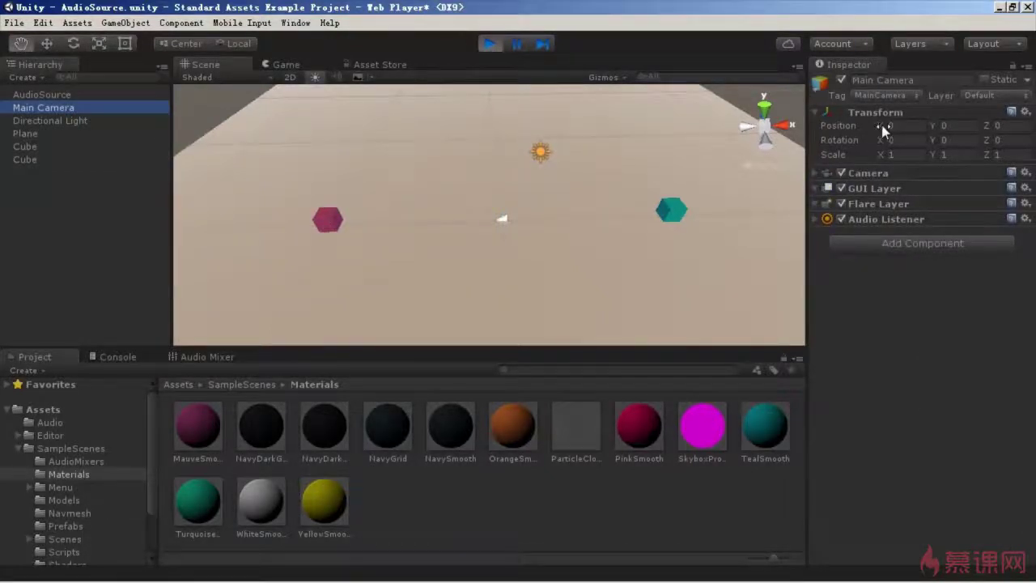
pyautogui.moveTo(882, 125)
pyautogui.mouseDown()
pyautogui.moveTo(896, 126)
pyautogui.moveTo(47, 131)
pyautogui.moveTo(105, 136)
pyautogui.mouseUp()
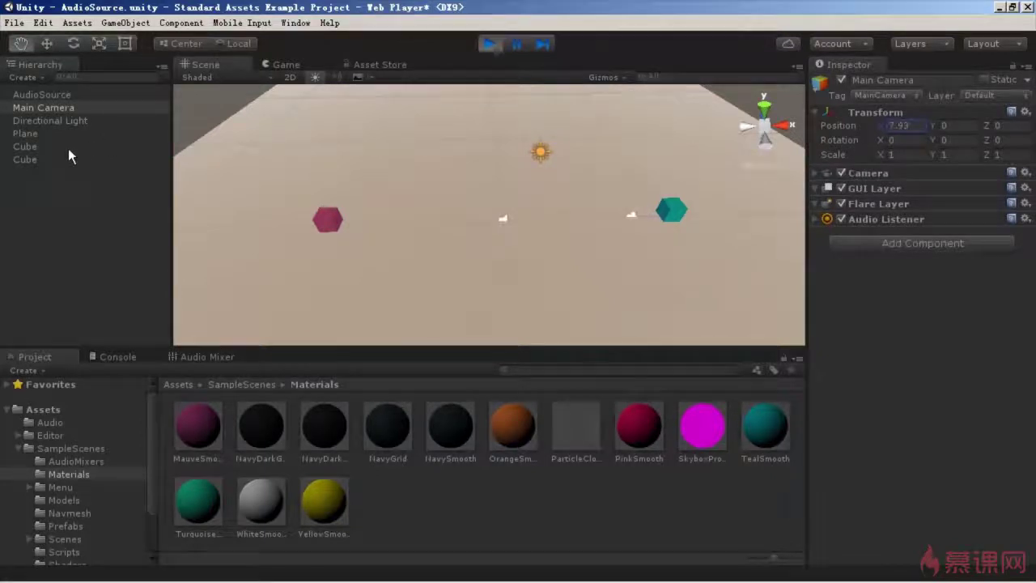
pyautogui.moveTo(103, 146)
pyautogui.mouseDown()
pyautogui.moveTo(818, 178)
pyautogui.moveTo(691, 196)
pyautogui.moveTo(1001, 188)
pyautogui.mouseUp()
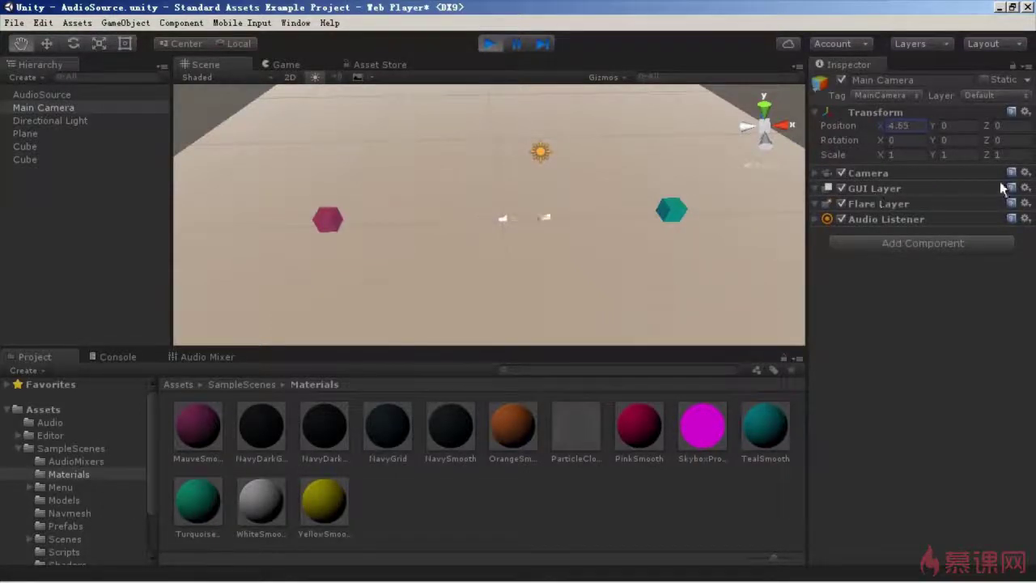
pyautogui.moveTo(15, 175)
pyautogui.mouseDown()
pyautogui.moveTo(759, 195)
pyautogui.moveTo(745, 205)
pyautogui.moveTo(1032, 204)
pyautogui.moveTo(746, 206)
pyautogui.moveTo(791, 206)
pyautogui.mouseUp()
pyautogui.click(489, 48)
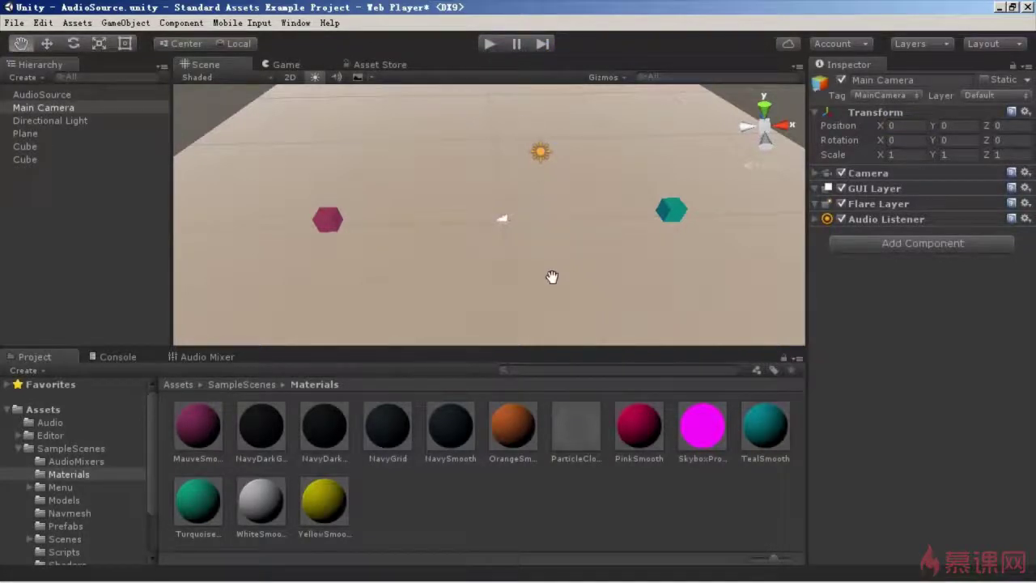